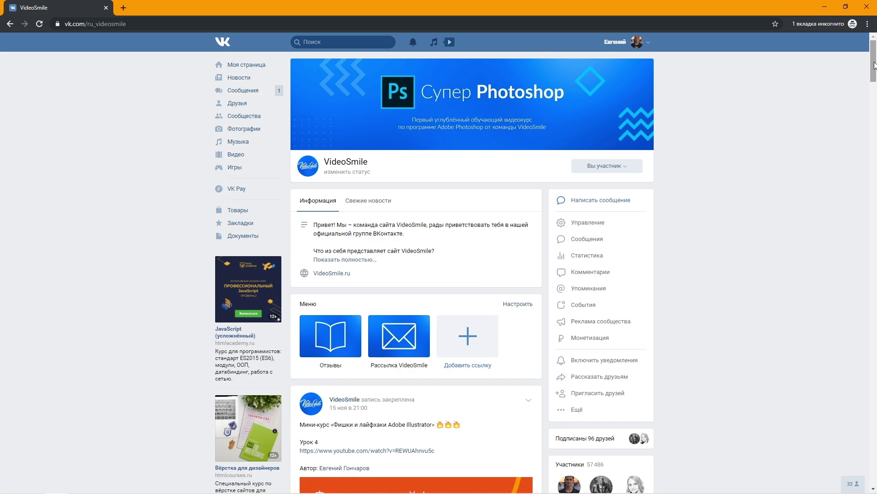
Step: Bring up the first tip file's corgi artwork, displayed as bare outlines
{"action": "left_click_drag", "start_coordinate": [874, 66], "coordinate": [874, 188]}
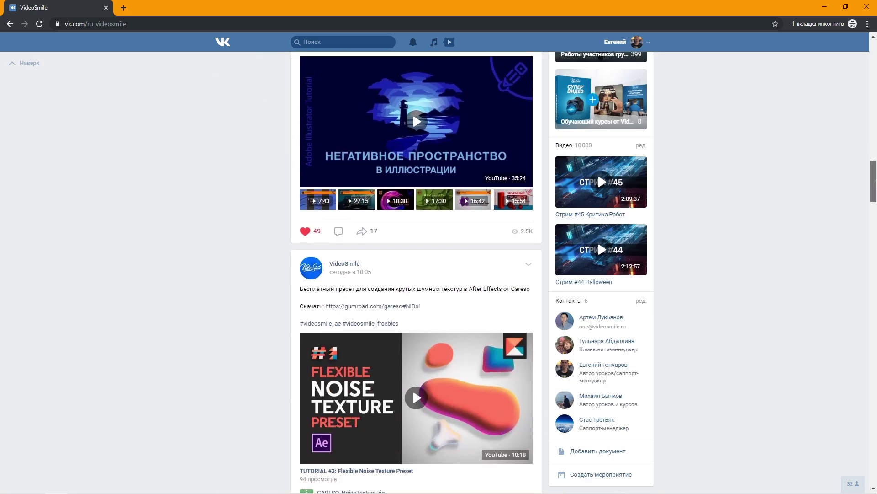
{"action": "middle_click", "coordinate": [796, 168]}
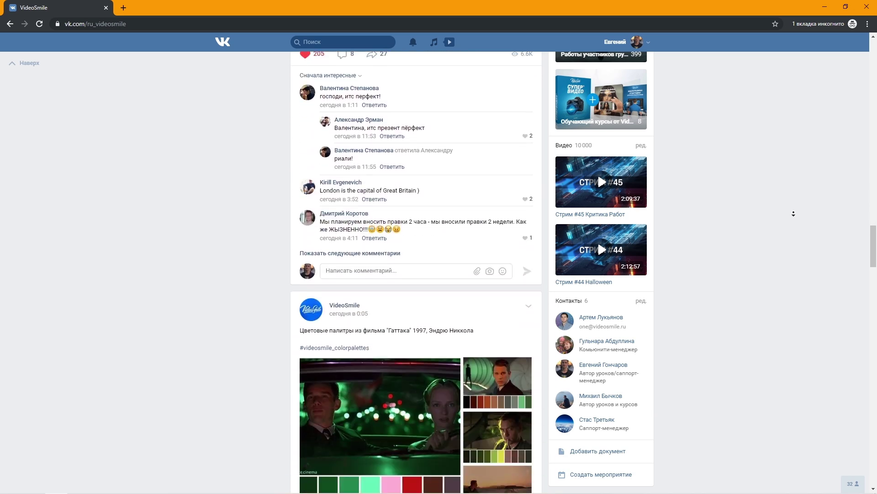
{"action": "middle_click", "coordinate": [793, 210]}
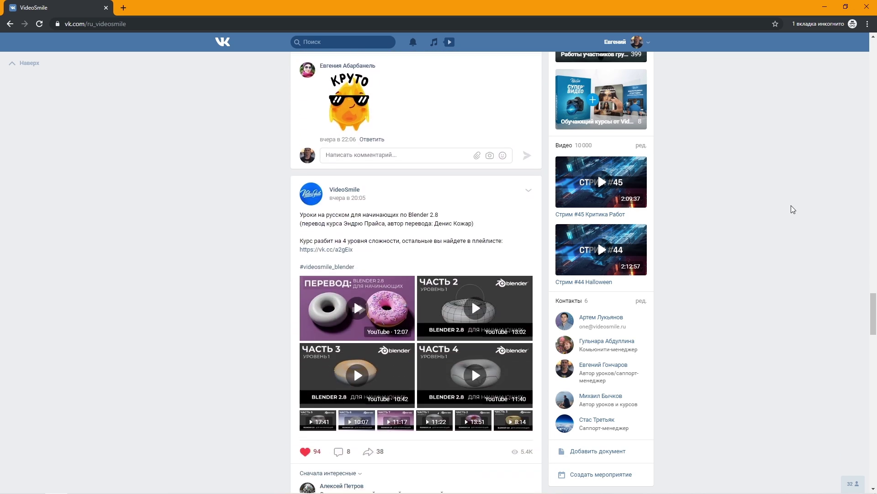
{"action": "scroll", "coordinate": [793, 208], "scroll_direction": "up", "scroll_amount": 9}
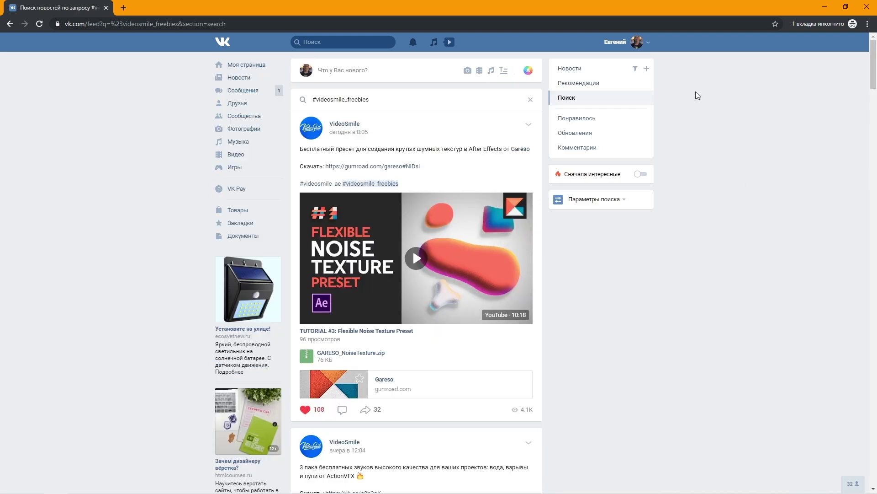
{"action": "scroll", "coordinate": [696, 108], "scroll_direction": "down", "scroll_amount": 1}
{"action": "scroll", "coordinate": [694, 128], "scroll_direction": "down", "scroll_amount": 3}
{"action": "scroll", "coordinate": [694, 128], "scroll_direction": "down", "scroll_amount": 3}
{"action": "scroll", "coordinate": [694, 129], "scroll_direction": "down", "scroll_amount": 5}
{"action": "scroll", "coordinate": [693, 131], "scroll_direction": "down", "scroll_amount": 4}
{"action": "scroll", "coordinate": [694, 134], "scroll_direction": "down", "scroll_amount": 4}
{"action": "scroll", "coordinate": [693, 134], "scroll_direction": "down", "scroll_amount": 4}
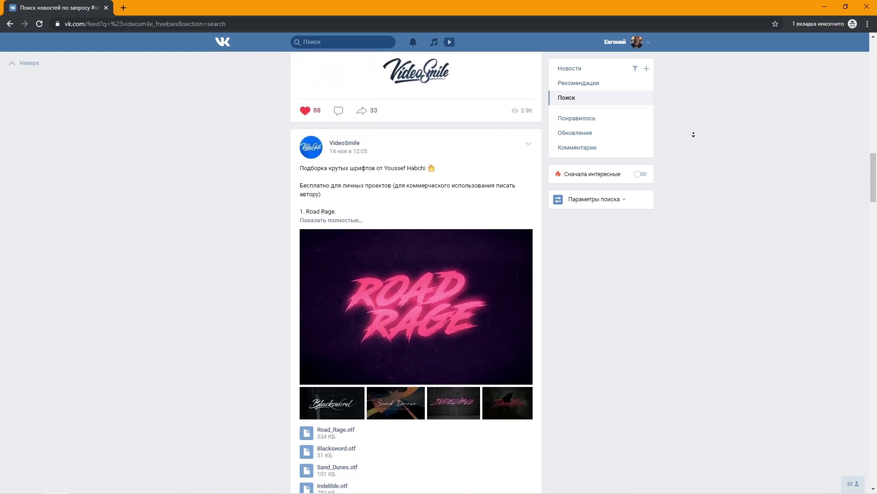
{"action": "scroll", "coordinate": [693, 134], "scroll_direction": "down", "scroll_amount": 4}
{"action": "scroll", "coordinate": [692, 134], "scroll_direction": "down", "scroll_amount": 4}
{"action": "scroll", "coordinate": [692, 134], "scroll_direction": "down", "scroll_amount": 4}
{"action": "scroll", "coordinate": [693, 134], "scroll_direction": "down", "scroll_amount": 3}
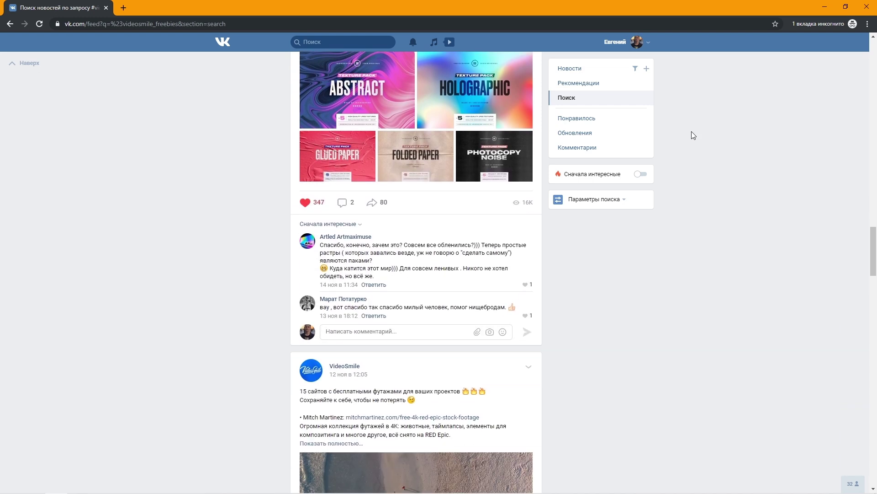
{"action": "key", "text": "alt+Left"}
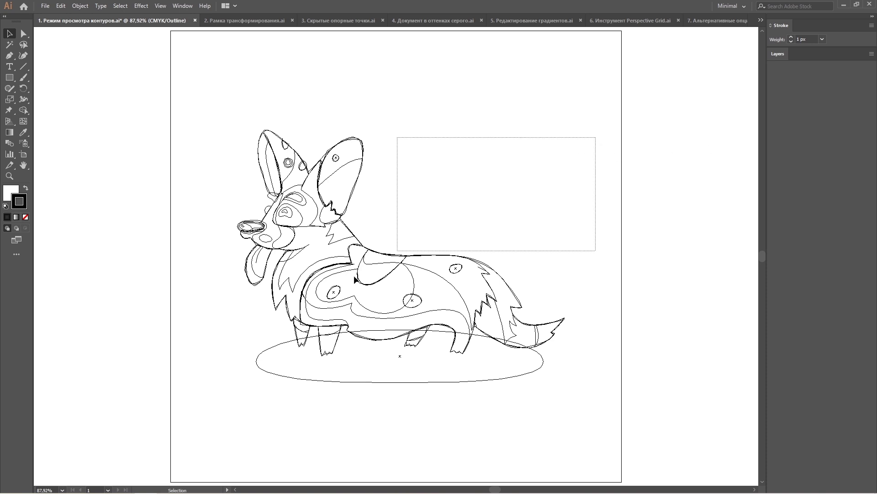
Step: Select all the corgi's paths and toggle from Outline back to full-colour preview (Ctrl+Y)
{"action": "left_click_drag", "start_coordinate": [597, 137], "coordinate": [421, 260]}
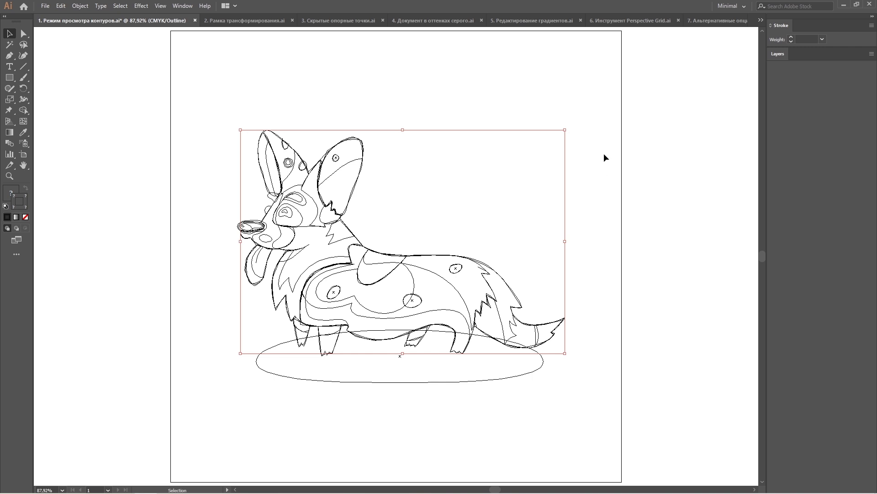
{"action": "key", "text": "ctrl+y"}
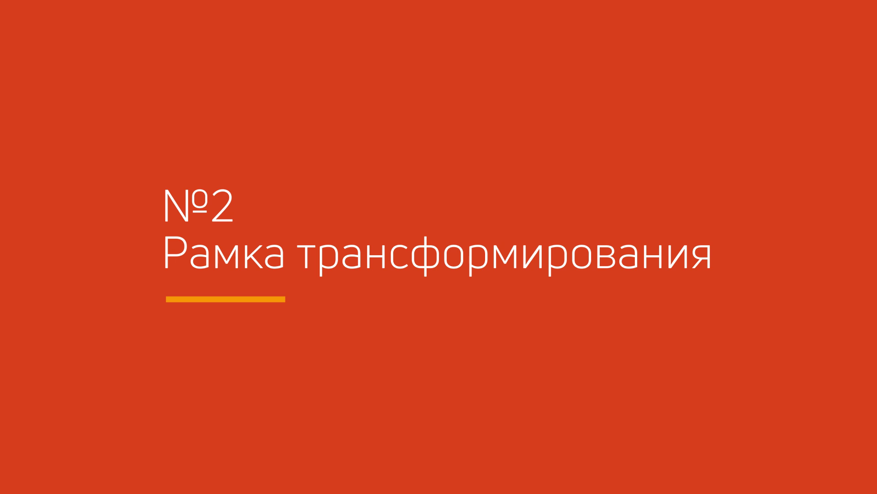
Step: Marquee-select the whole corgi drawing in the second tip file
{"action": "left_click_drag", "start_coordinate": [589, 108], "coordinate": [220, 408]}
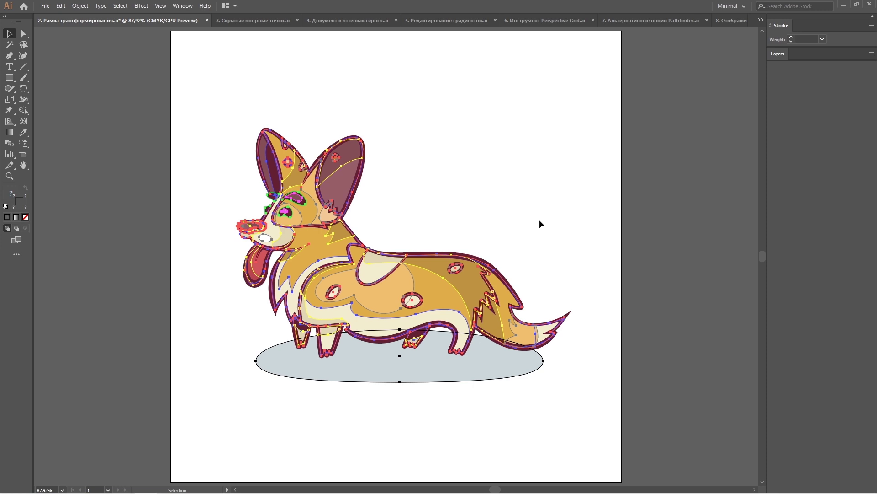
Step: Show the bounding box around the corgi, hide it once, then show it again
{"action": "key", "text": "ctrl+shift+b"}
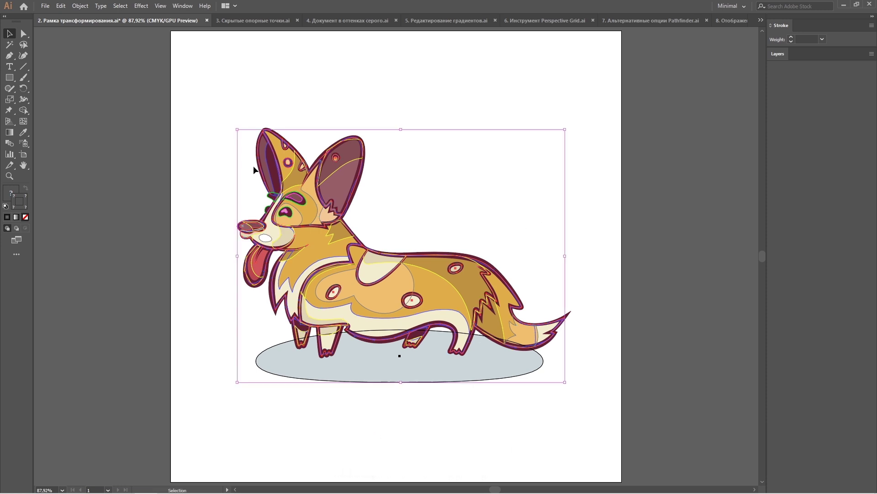
{"action": "left_click", "coordinate": [161, 5]}
{"action": "left_click", "coordinate": [222, 227]}
{"action": "left_click", "coordinate": [160, 5]}
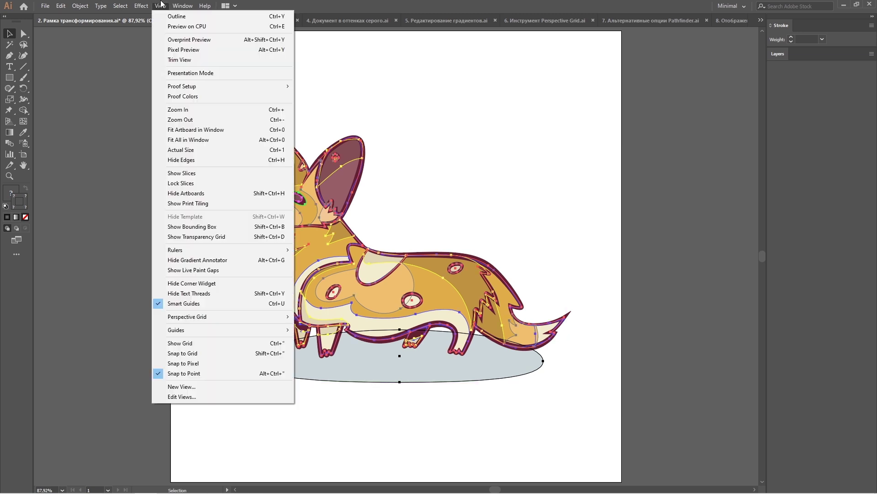
{"action": "left_click", "coordinate": [274, 229]}
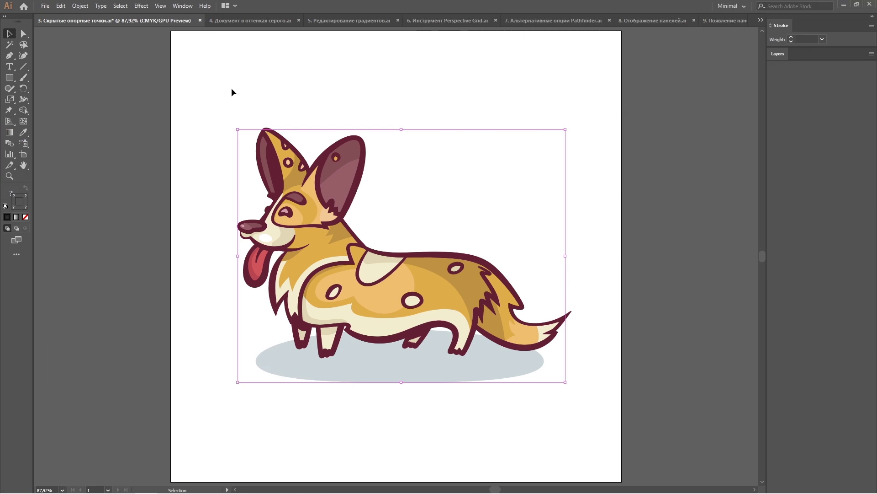
Step: With the Direct Selection tool, reveal the corgi's hidden path edges and anchor points
{"action": "left_click", "coordinate": [24, 35]}
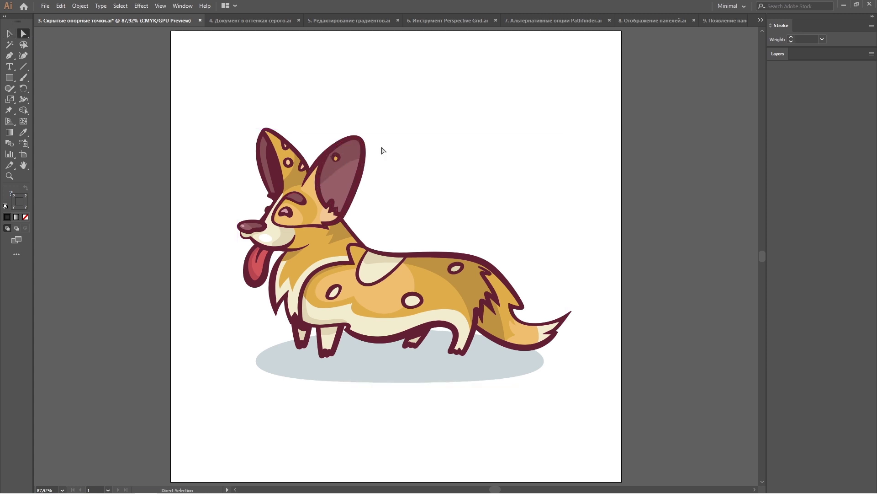
{"action": "key", "text": "ctrl+h"}
{"action": "left_click", "coordinate": [443, 185]}
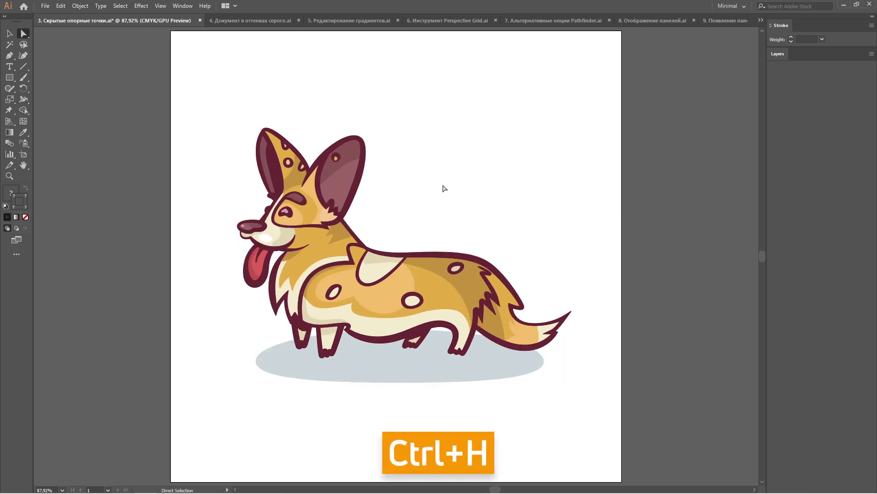
{"action": "left_click", "coordinate": [160, 5]}
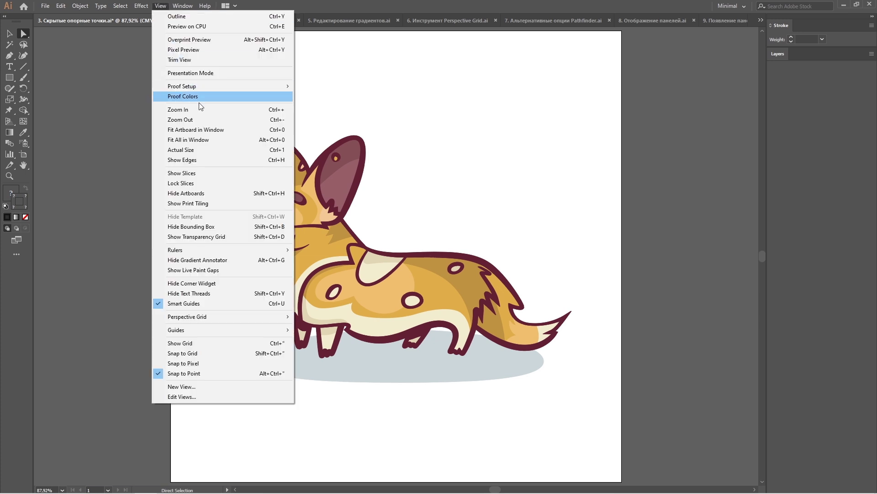
{"action": "left_click", "coordinate": [221, 162]}
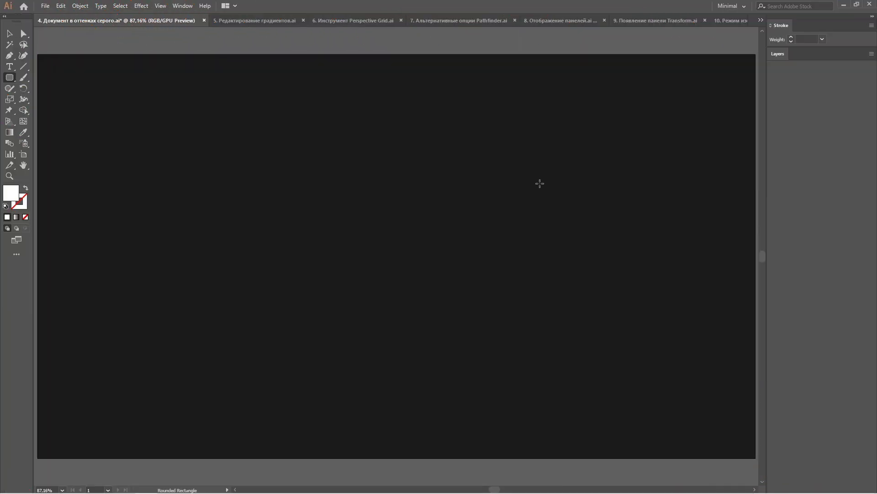
Step: Draw a rounded square at the artboard centre with a dark grey 5a5a5a fill
{"action": "mouse_move", "coordinate": [395, 255]}
{"action": "left_mouse_down"}
{"action": "mouse_move", "coordinate": [446, 285]}
{"action": "mouse_move", "coordinate": [494, 353]}
{"action": "left_mouse_up"}
{"action": "double_click", "coordinate": [11, 194]}
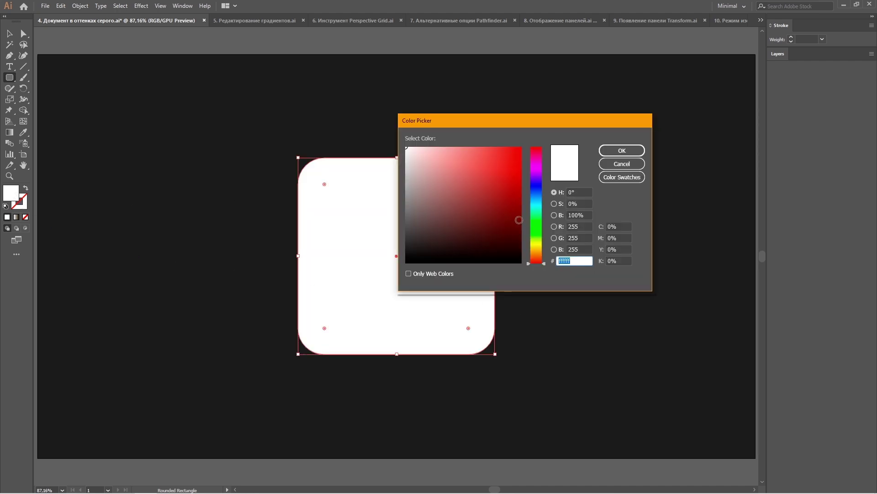
{"action": "left_click", "coordinate": [536, 201]}
{"action": "left_click", "coordinate": [499, 170]}
{"action": "left_click", "coordinate": [622, 150]}
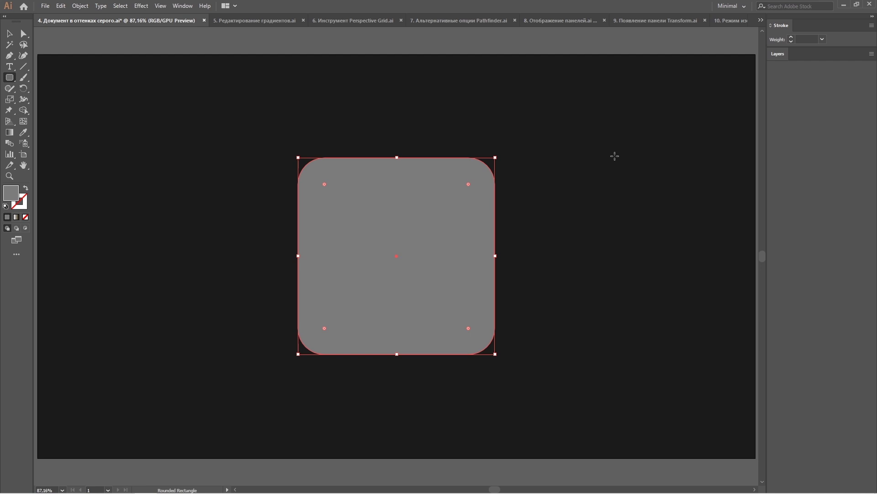
{"action": "double_click", "coordinate": [15, 194]}
{"action": "type", "text": "5a5a5a"}
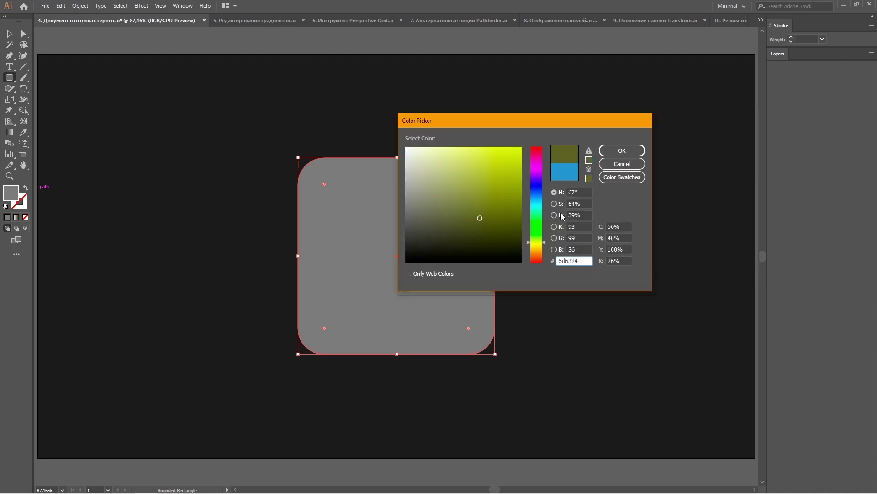
{"action": "left_click", "coordinate": [622, 151]}
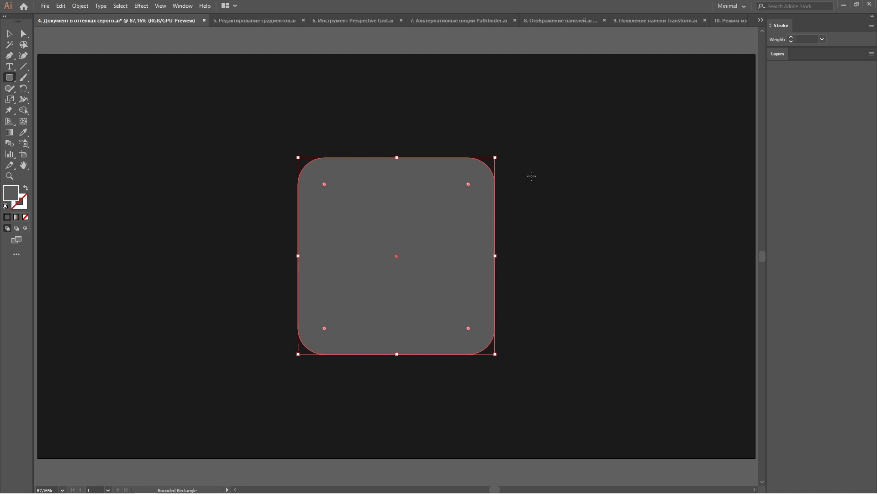
Step: Switch the Color panel from Grayscale to RGB and give the square a true-colour fill
{"action": "left_click", "coordinate": [182, 6]}
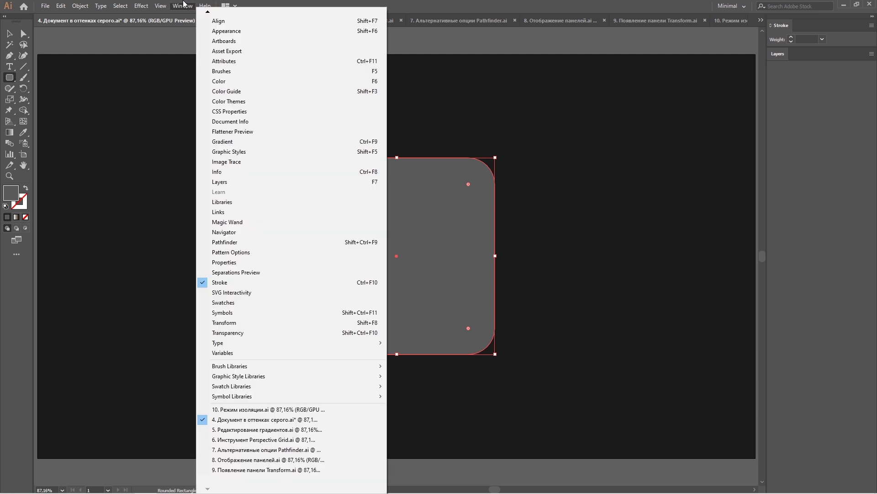
{"action": "left_click", "coordinate": [263, 81]}
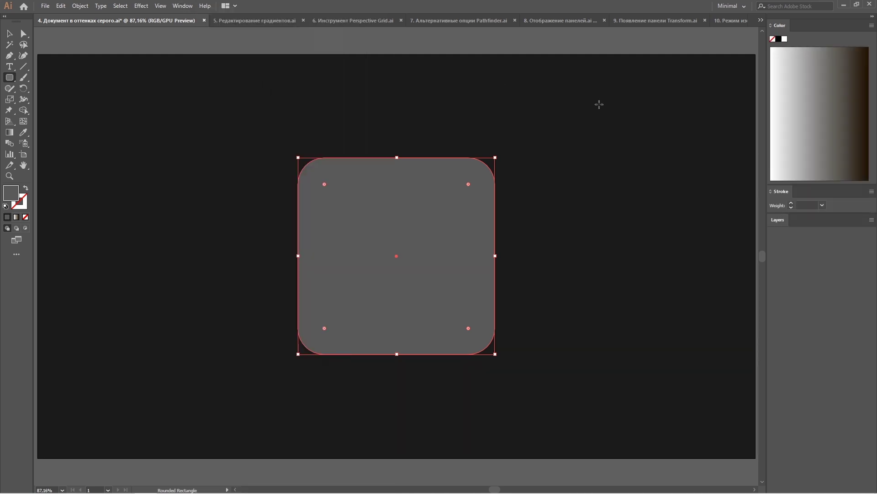
{"action": "left_click", "coordinate": [872, 26]}
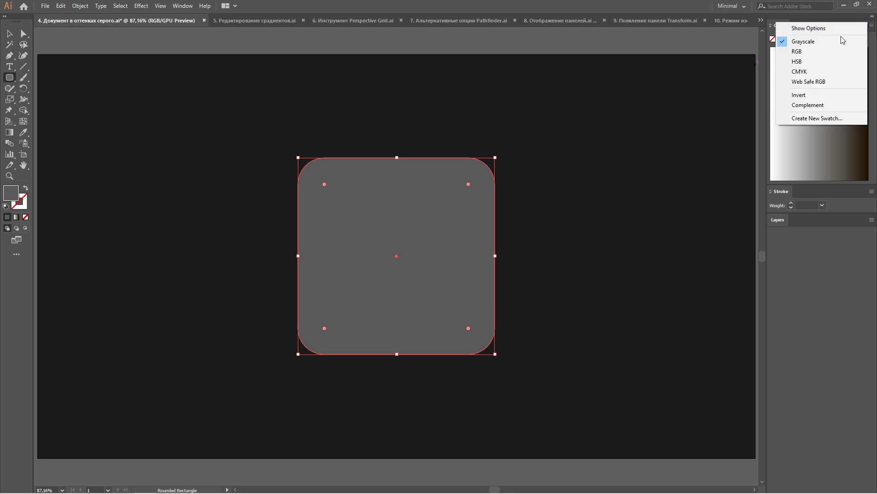
{"action": "left_click", "coordinate": [806, 52]}
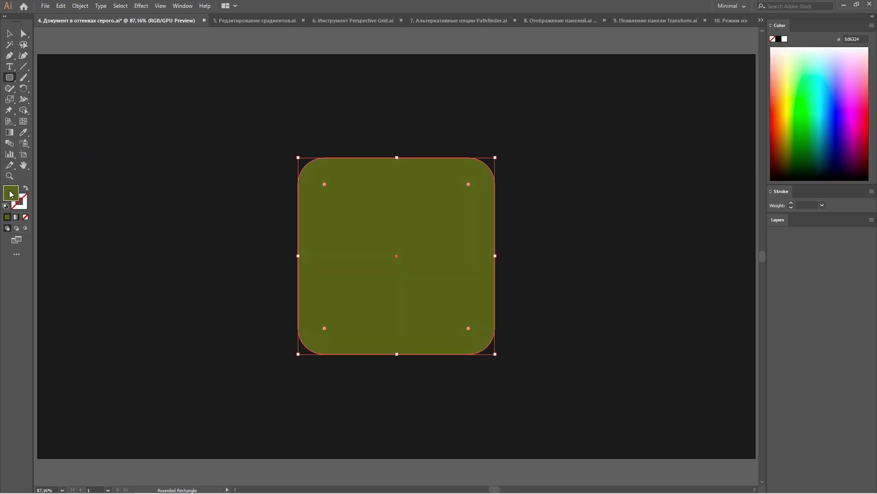
{"action": "double_click", "coordinate": [12, 194]}
{"action": "left_click", "coordinate": [537, 201]}
{"action": "left_click", "coordinate": [477, 153]}
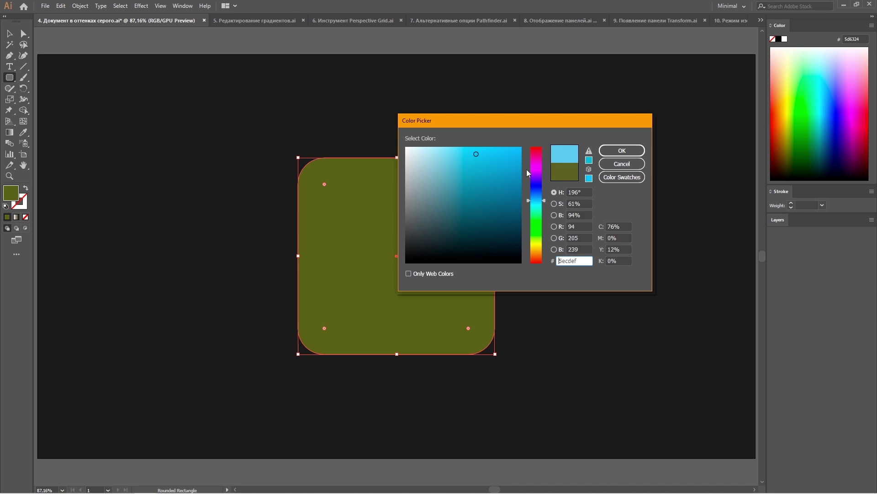
{"action": "left_click", "coordinate": [615, 162]}
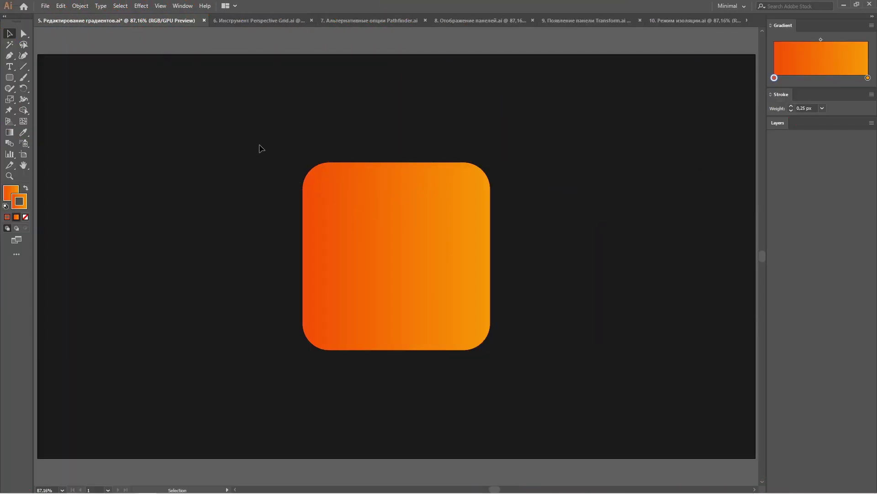
Step: Select the gradient square and drag its gradient midpoint so the blend looks more orange
{"action": "left_click_drag", "start_coordinate": [223, 114], "coordinate": [557, 385]}
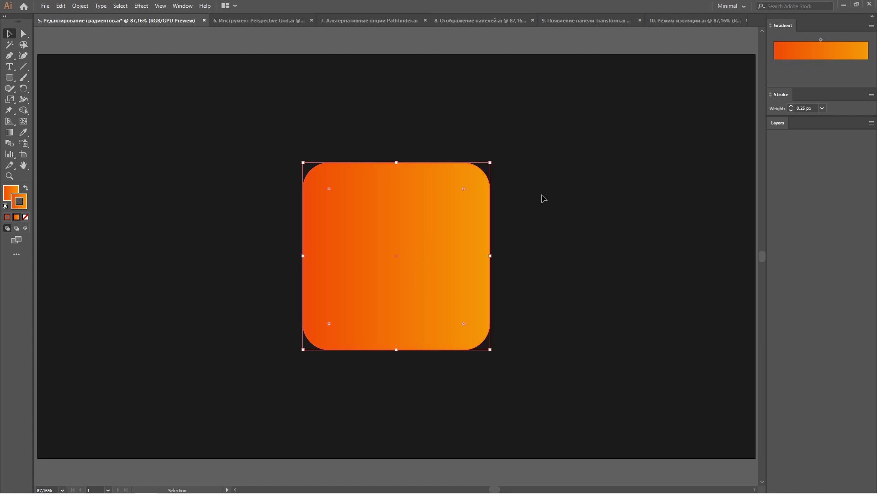
{"action": "left_click", "coordinate": [9, 132]}
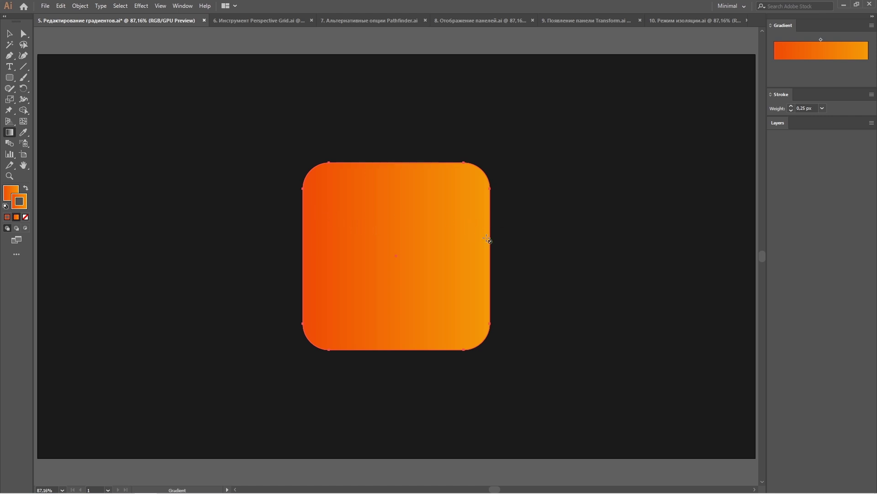
{"action": "left_click", "coordinate": [781, 57]}
{"action": "mouse_move", "coordinate": [818, 38]}
{"action": "left_mouse_down"}
{"action": "mouse_move", "coordinate": [796, 40]}
{"action": "mouse_move", "coordinate": [836, 39]}
{"action": "left_mouse_up"}
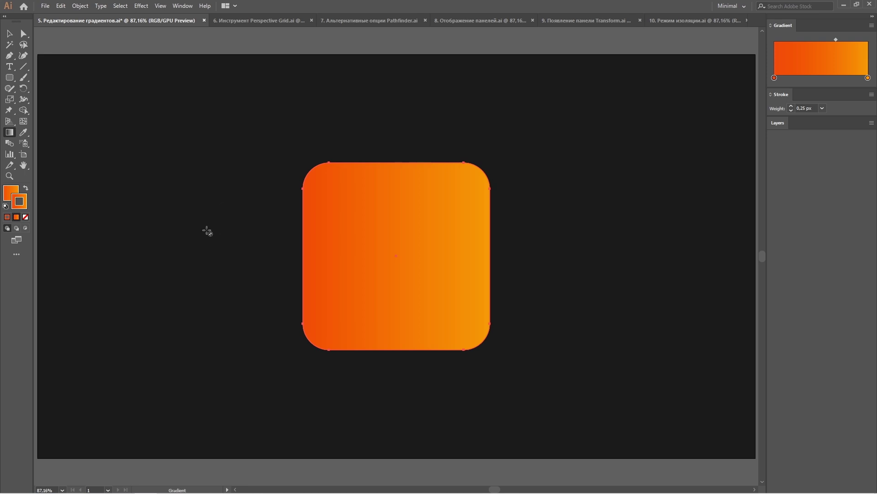
{"action": "left_click", "coordinate": [16, 191]}
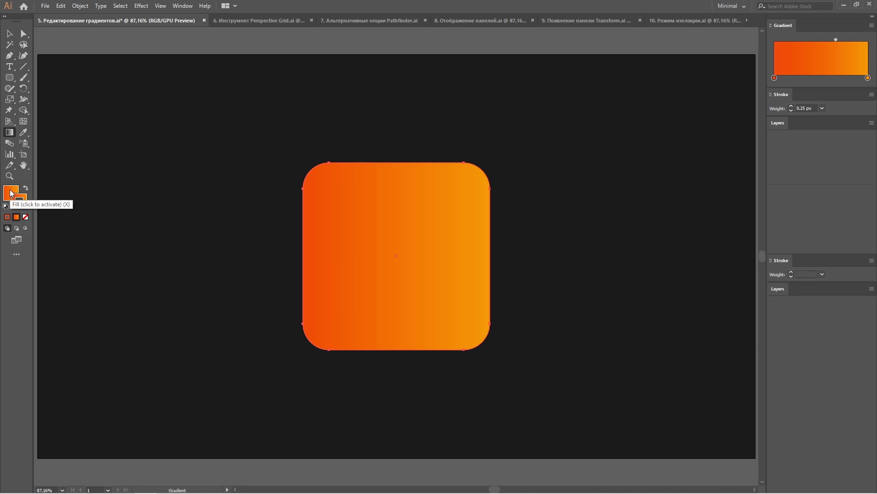
{"action": "left_click_drag", "start_coordinate": [396, 253], "coordinate": [343, 255]}
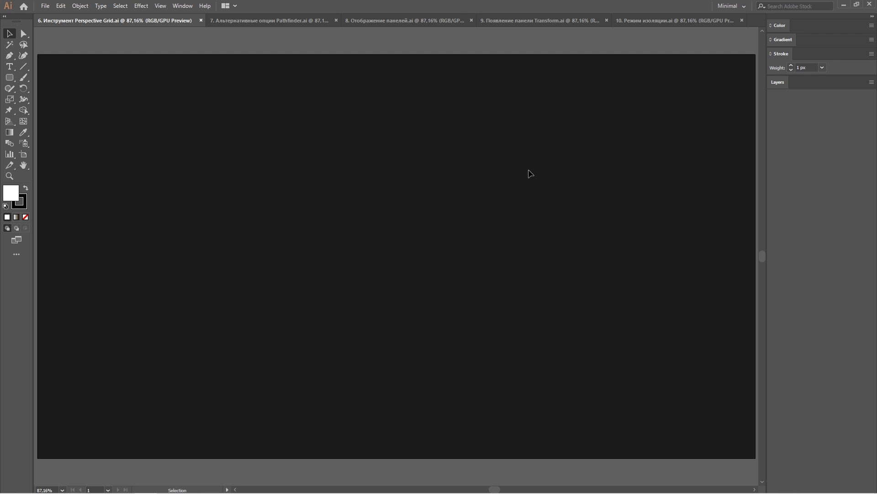
Step: Show the two-point perspective grid with the Perspective Grid tool, then hide it again
{"action": "left_click", "coordinate": [14, 111]}
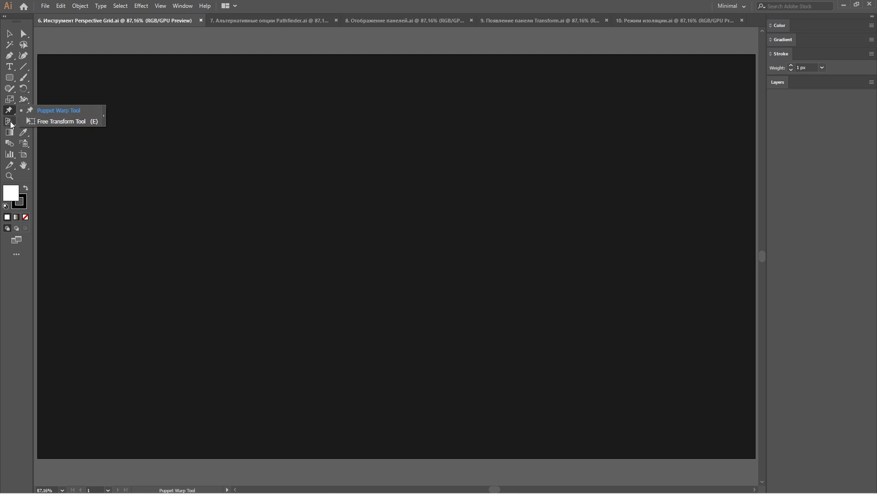
{"action": "left_click", "coordinate": [10, 122]}
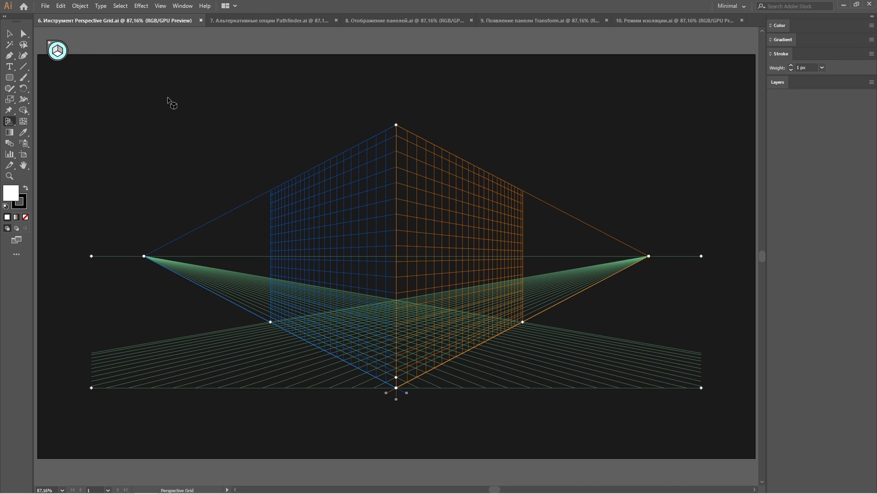
{"action": "right_click", "coordinate": [10, 121]}
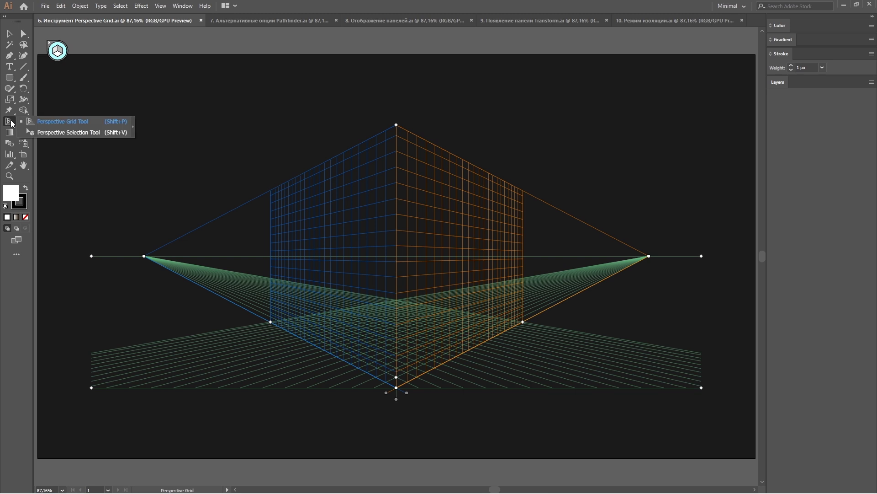
{"action": "left_click", "coordinate": [45, 123]}
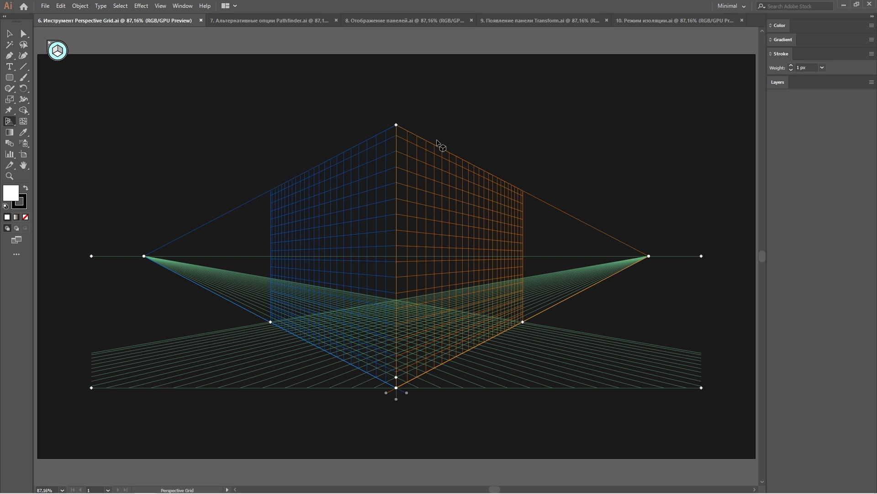
{"action": "key", "text": "ctrl+shift+i"}
{"action": "key", "text": "ctrl+shift+i"}
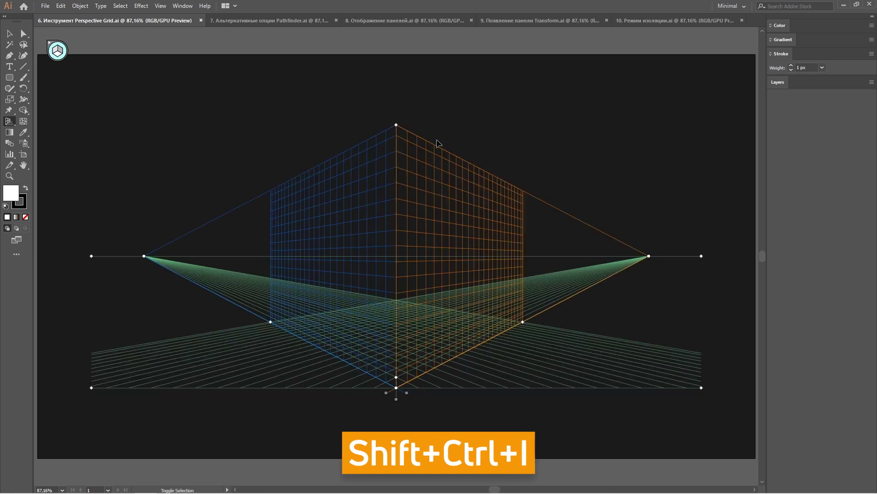
{"action": "left_click", "coordinate": [161, 5]}
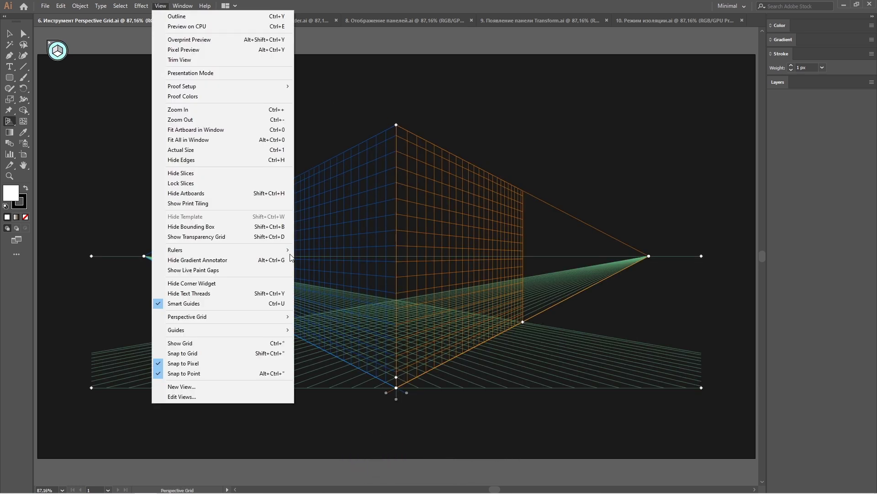
{"action": "mouse_move", "coordinate": [188, 316]}
{"action": "left_click", "coordinate": [366, 315]}
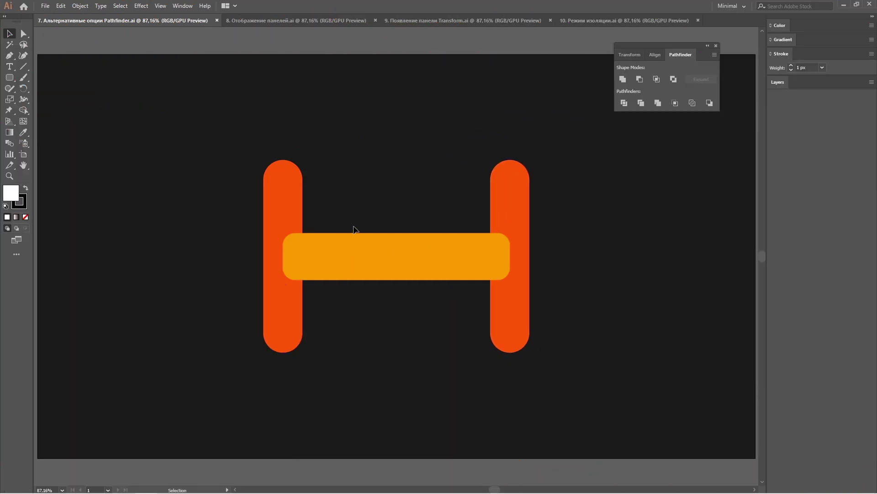
Step: Try Minus Front on all three H shapes, then undo it
{"action": "mouse_move", "coordinate": [569, 133]}
{"action": "left_mouse_down"}
{"action": "mouse_move", "coordinate": [538, 163]}
{"action": "mouse_move", "coordinate": [203, 378]}
{"action": "left_mouse_up"}
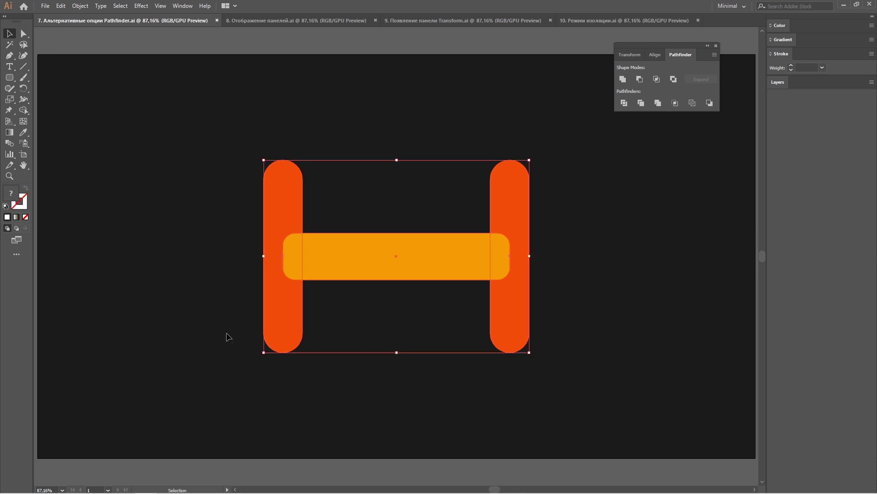
{"action": "left_click", "coordinate": [640, 79]}
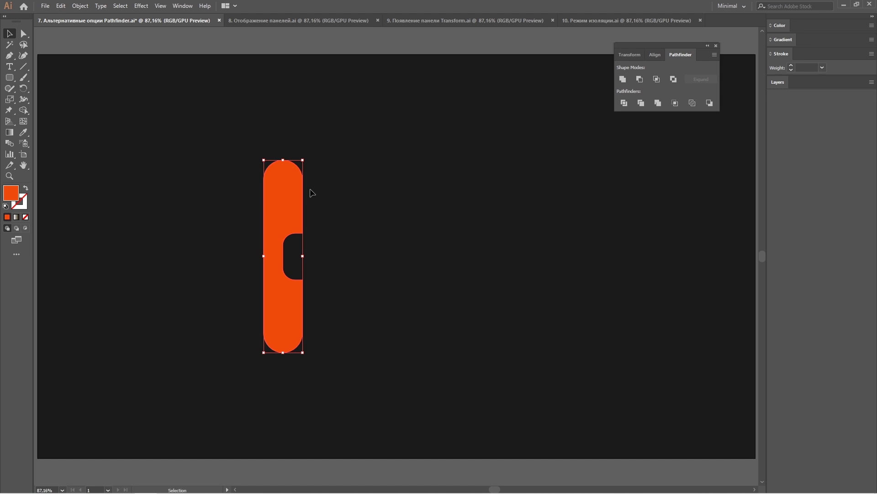
{"action": "key", "text": "ctrl+z"}
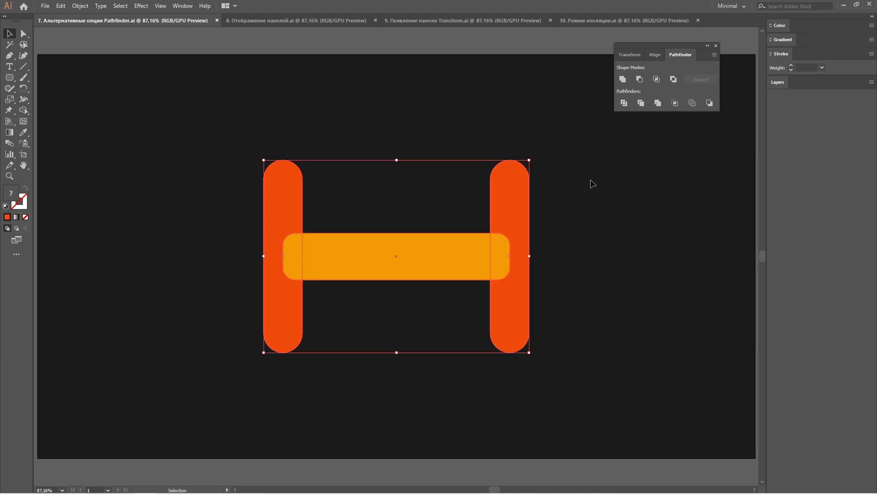
Step: Group the two side pills and subtract the orange bar as a compound shape
{"action": "left_click_drag", "start_coordinate": [557, 147], "coordinate": [305, 186]}
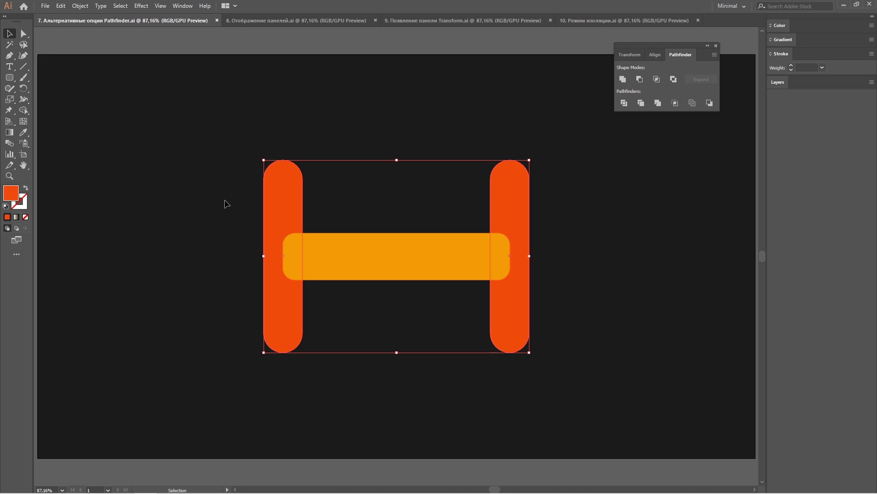
{"action": "key", "text": "ctrl+g"}
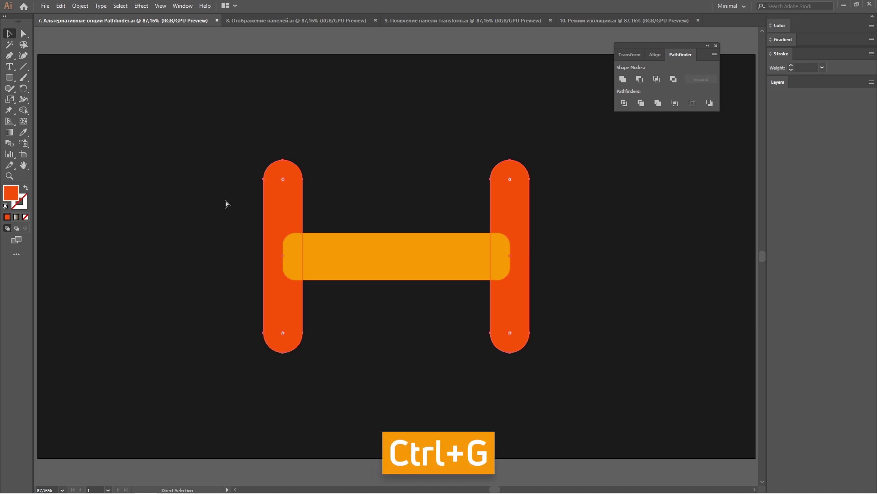
{"action": "left_click_drag", "start_coordinate": [581, 128], "coordinate": [242, 346]}
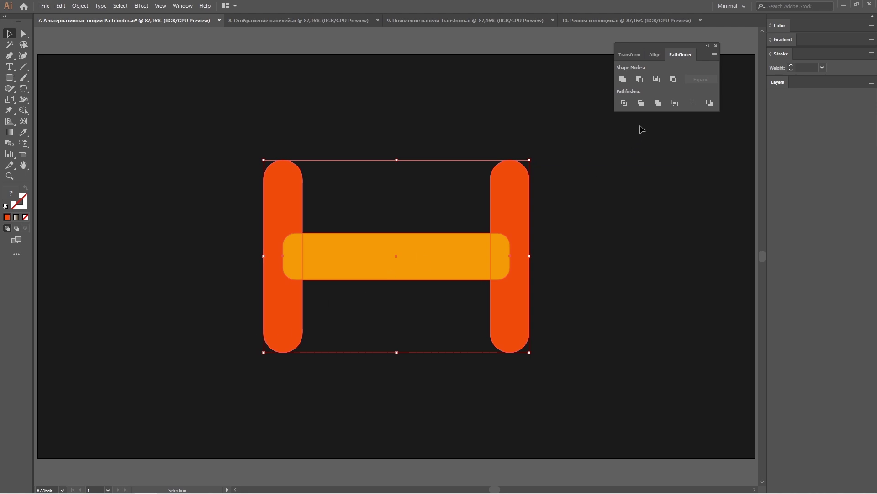
{"action": "left_click", "coordinate": [640, 79], "text": "alt"}
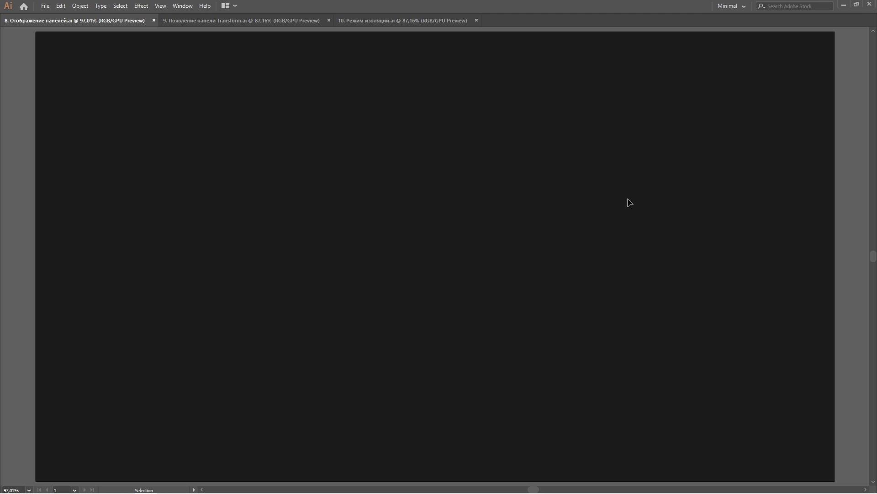
Step: Reset the Minimal workspace to restore the toolbar, Stroke and Layers panels
{"action": "left_click", "coordinate": [183, 6]}
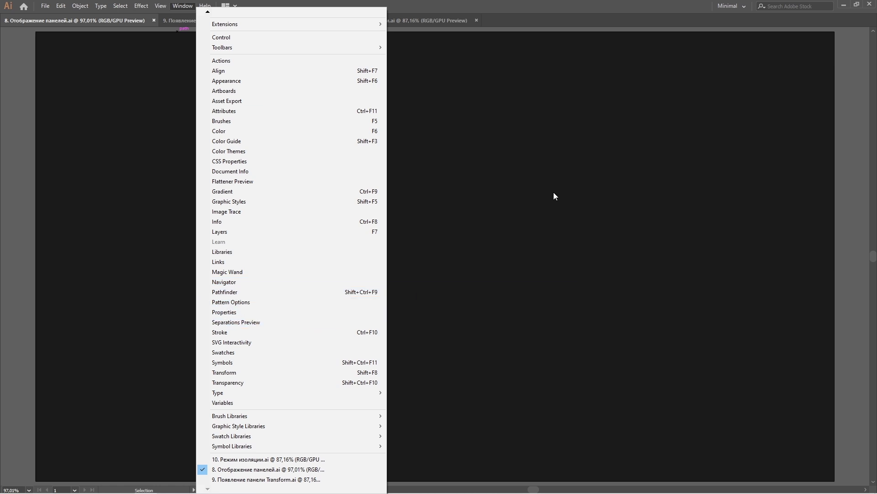
{"action": "left_click", "coordinate": [745, 6]}
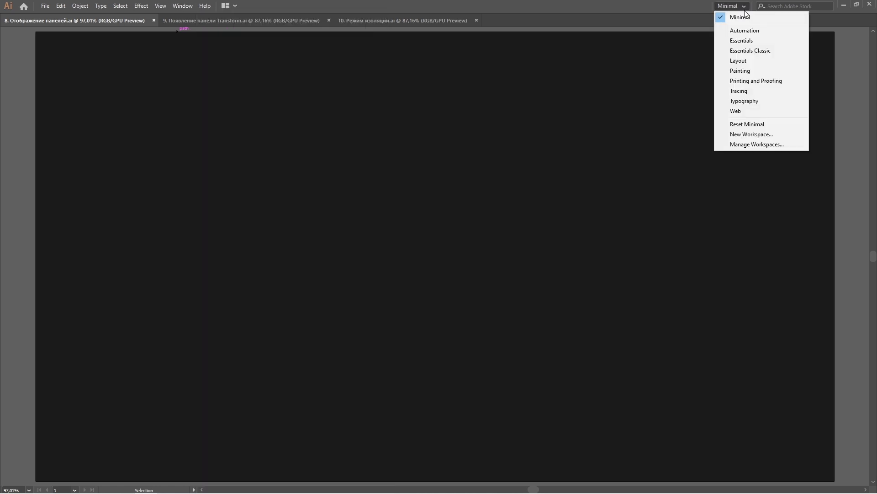
{"action": "left_click", "coordinate": [764, 126]}
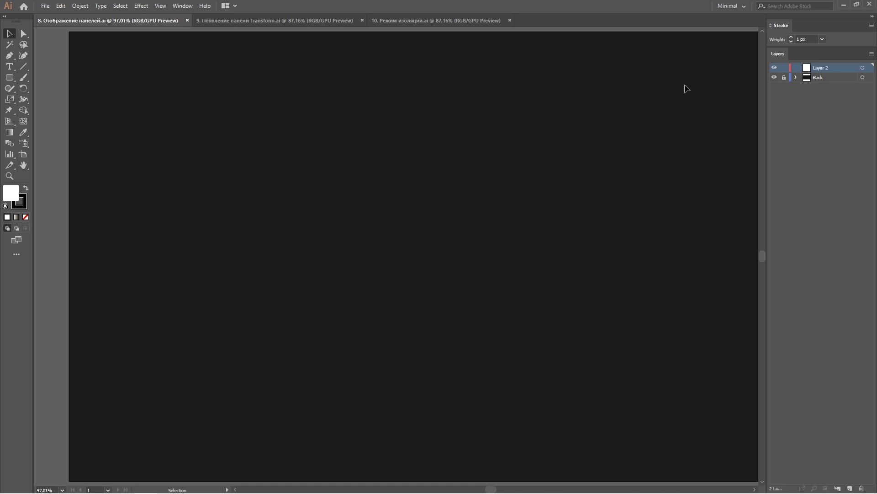
{"action": "left_click", "coordinate": [727, 6]}
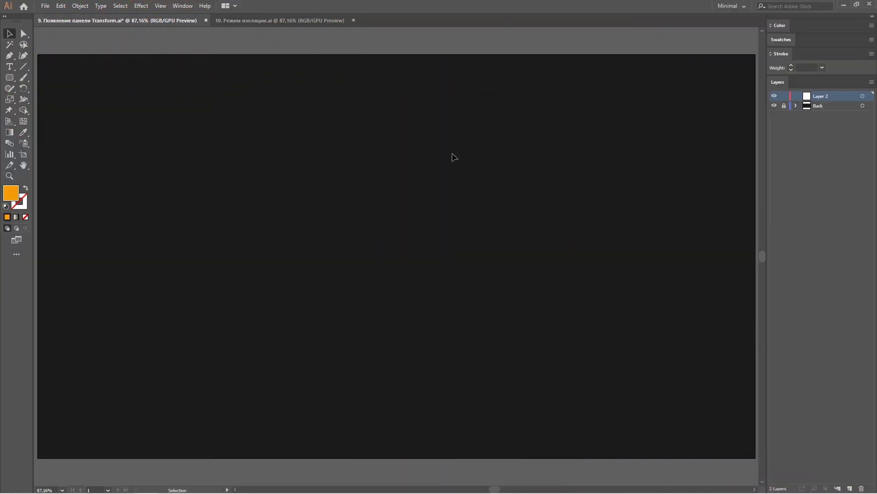
Step: Draw two orange rounded rectangles side by side with the Rounded Rectangle Tool
{"action": "left_click", "coordinate": [11, 80]}
{"action": "left_click_drag", "start_coordinate": [158, 116], "coordinate": [260, 192]}
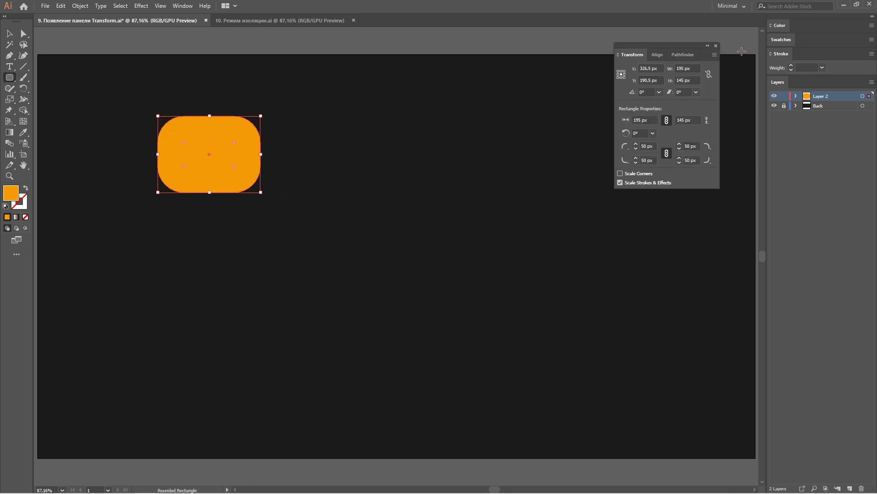
{"action": "left_click", "coordinate": [716, 46]}
{"action": "left_click_drag", "start_coordinate": [358, 118], "coordinate": [442, 191]}
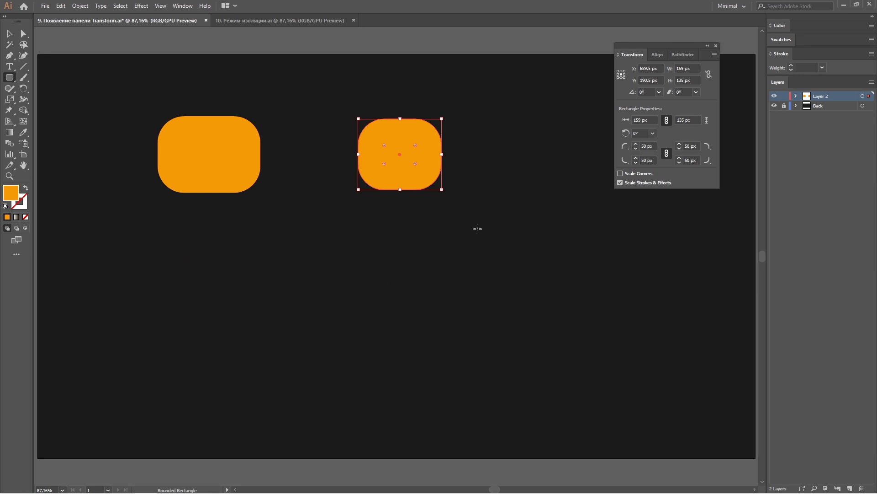
Step: Uncheck Show on Shape Creation in the Transform panel menu, then draw two more rounded rectangles
{"action": "left_click", "coordinate": [715, 55]}
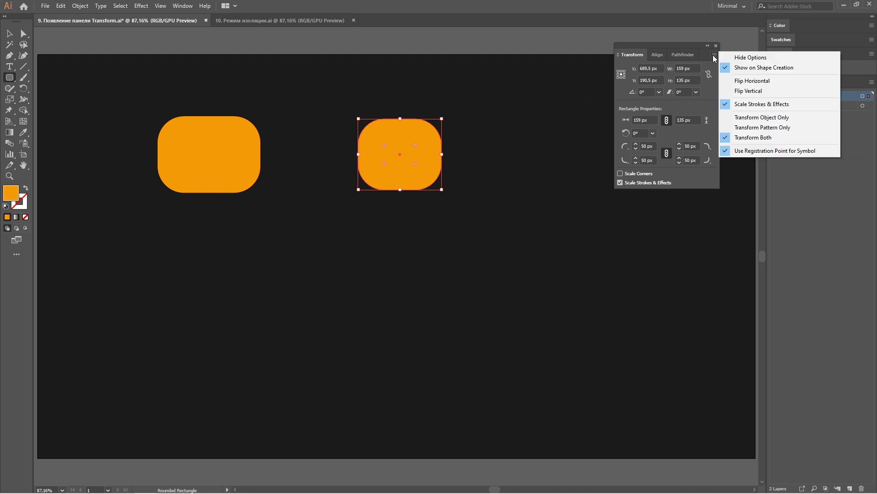
{"action": "left_click", "coordinate": [771, 69]}
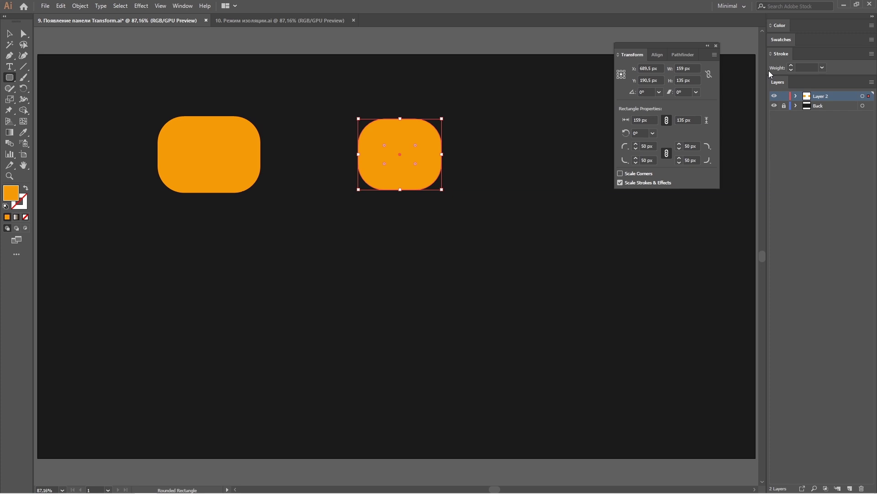
{"action": "left_click", "coordinate": [716, 45]}
{"action": "left_click_drag", "start_coordinate": [167, 269], "coordinate": [268, 330]}
{"action": "left_click_drag", "start_coordinate": [389, 273], "coordinate": [469, 325]}
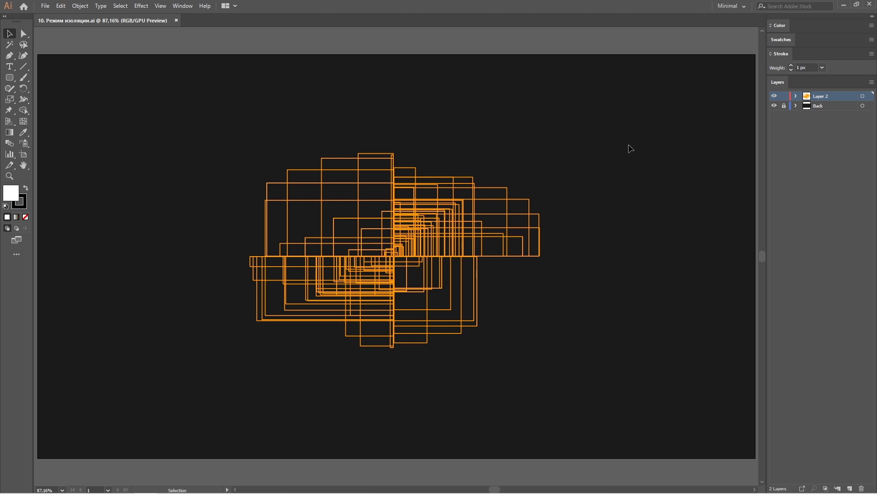
Step: Enter Isolation Mode on the orange rectangles, try the Rectangle and Direct Selection tools, then exit isolation
{"action": "double_click", "coordinate": [493, 212]}
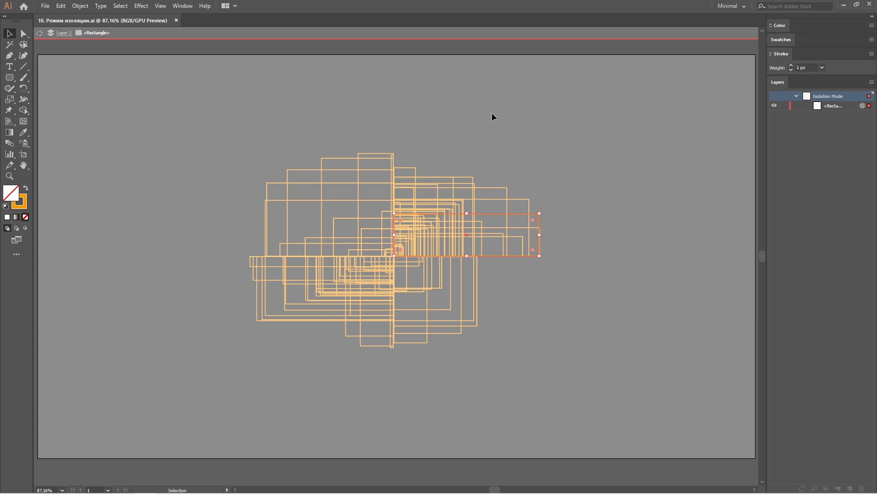
{"action": "left_click", "coordinate": [309, 182]}
{"action": "key", "text": "m"}
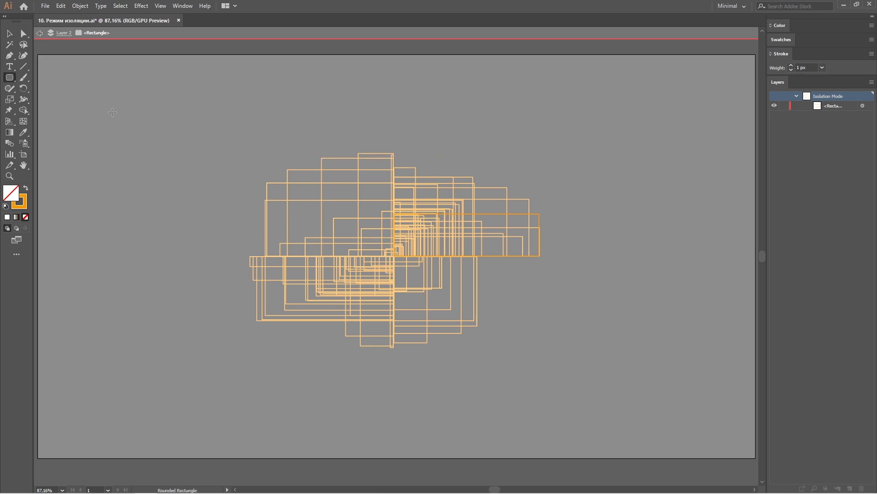
{"action": "left_click", "coordinate": [24, 34]}
{"action": "left_click", "coordinate": [389, 35]}
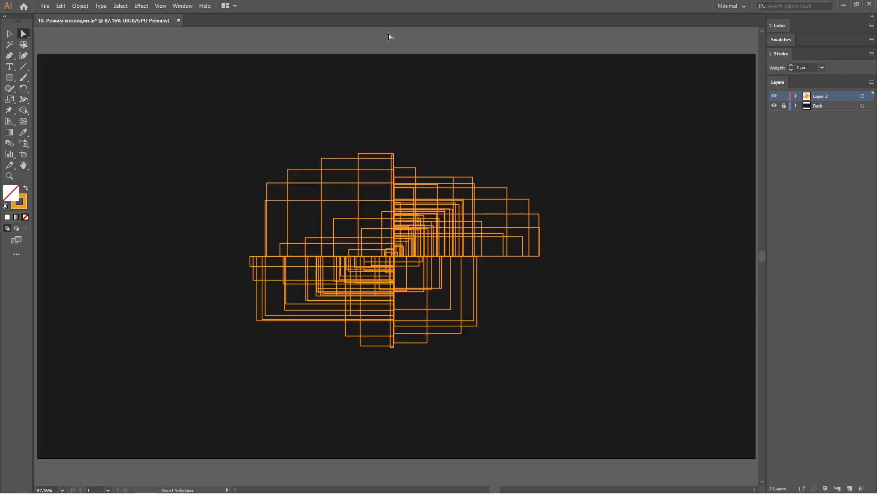